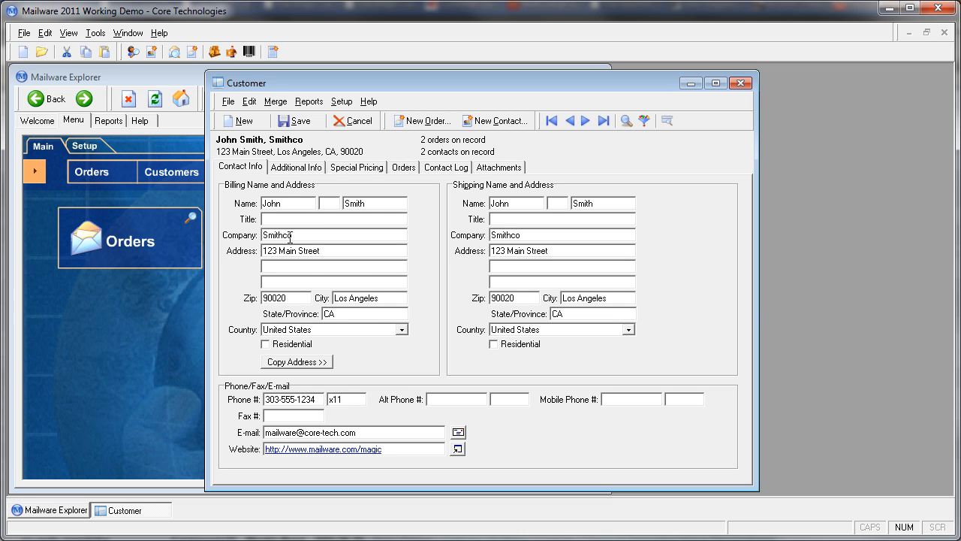
# Review the customer's contact details: the billing country choices, zip code and e-mail address
pyautogui.click(402, 330)
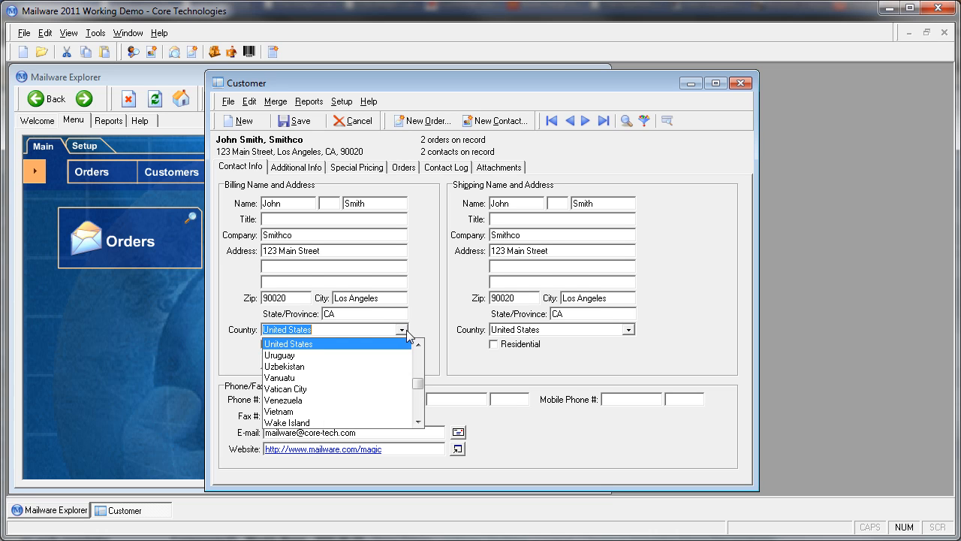
pyautogui.click(439, 295)
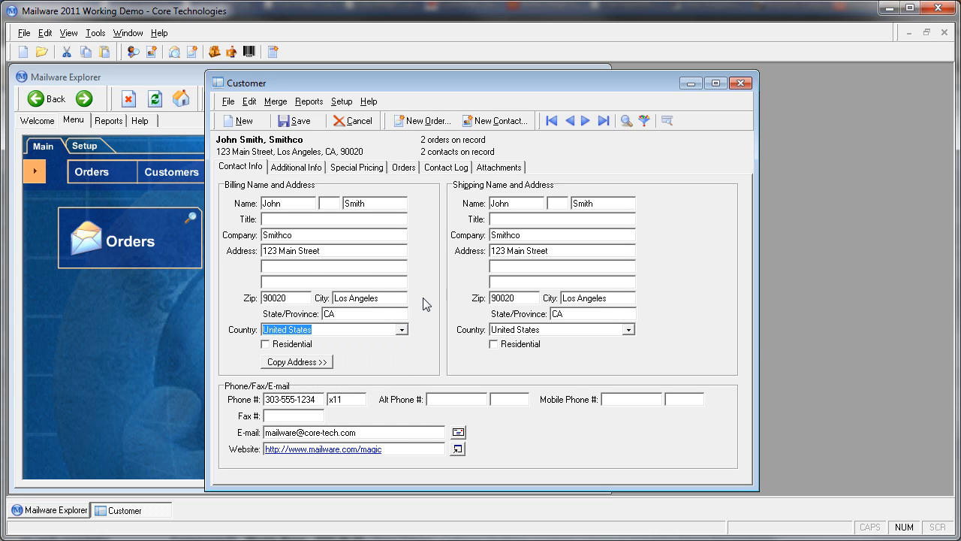
pyautogui.doubleClick(296, 299)
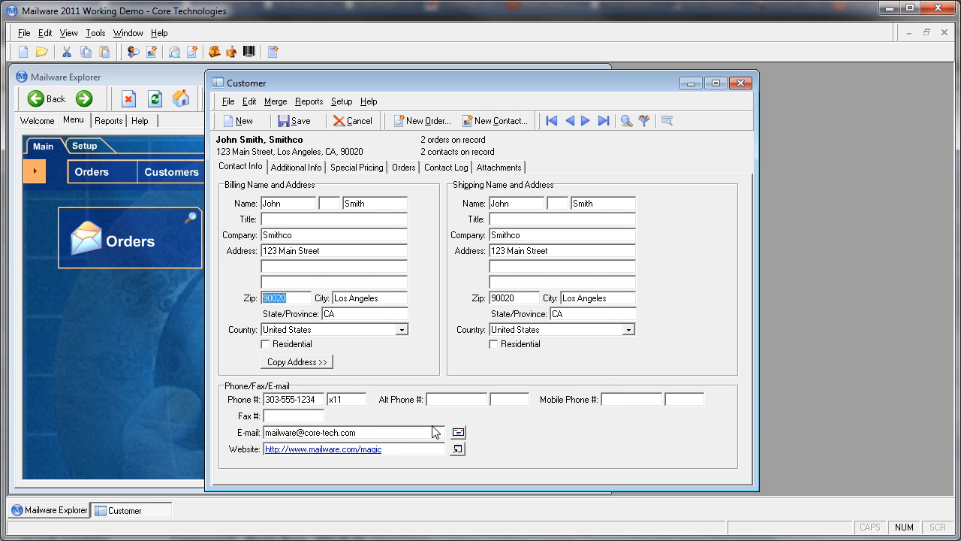
pyautogui.click(388, 436)
# Show the customer's additional information and review the available price levels and Type 1 choices
pyautogui.click(292, 171)
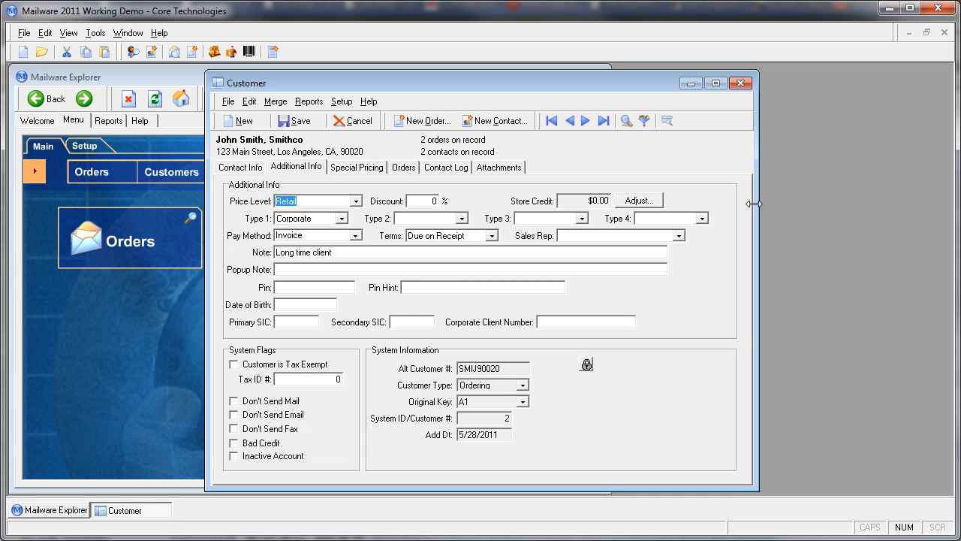
pyautogui.click(356, 202)
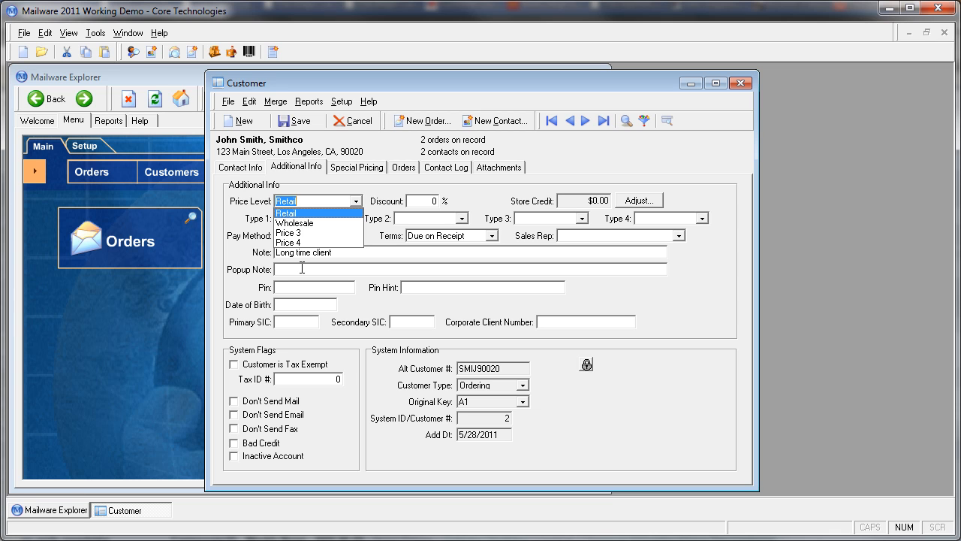
pyautogui.click(498, 189)
pyautogui.press('Tab')
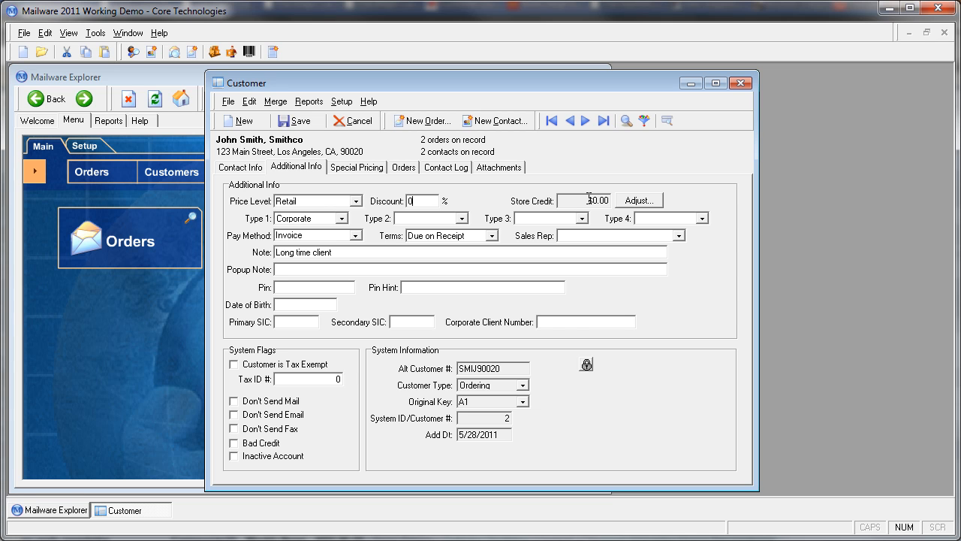
pyautogui.click(342, 219)
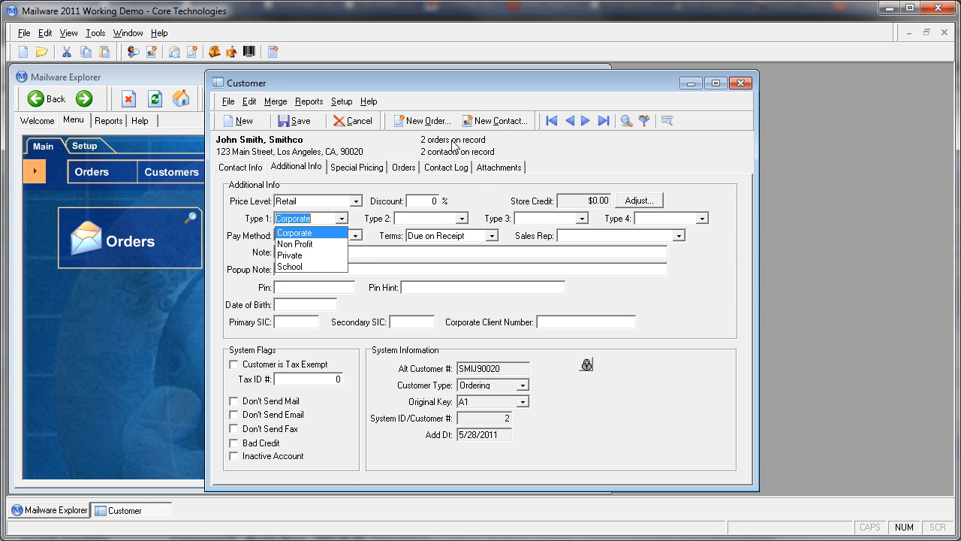
pyautogui.click(475, 182)
# Examine the customer types setup list, including its blank entry row, and close it without adding a type
pyautogui.click(342, 103)
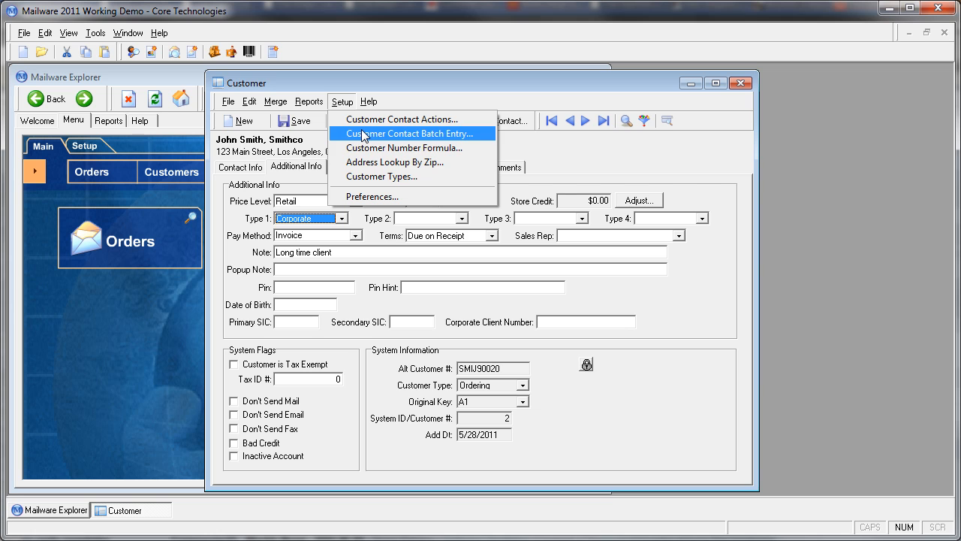
pyautogui.click(415, 178)
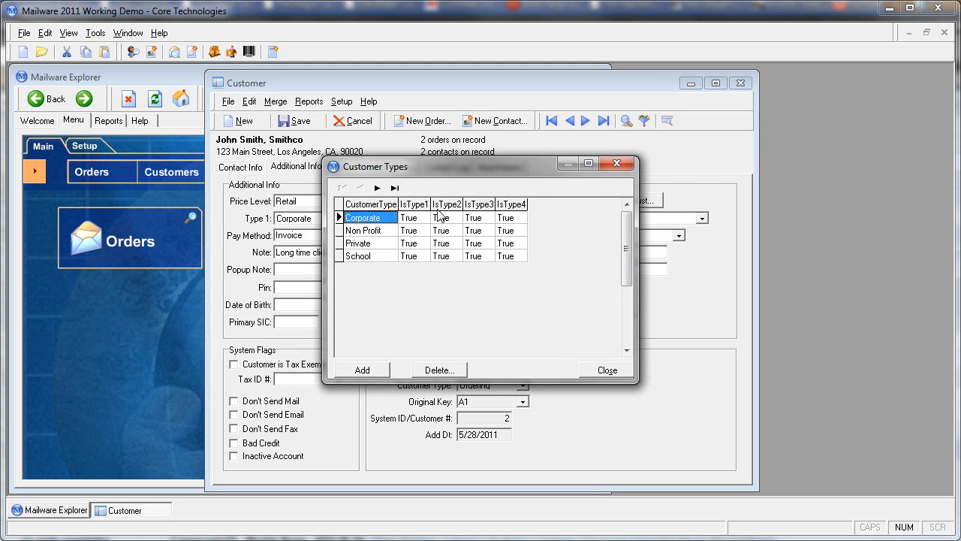
pyautogui.click(374, 259)
pyautogui.press('Down')
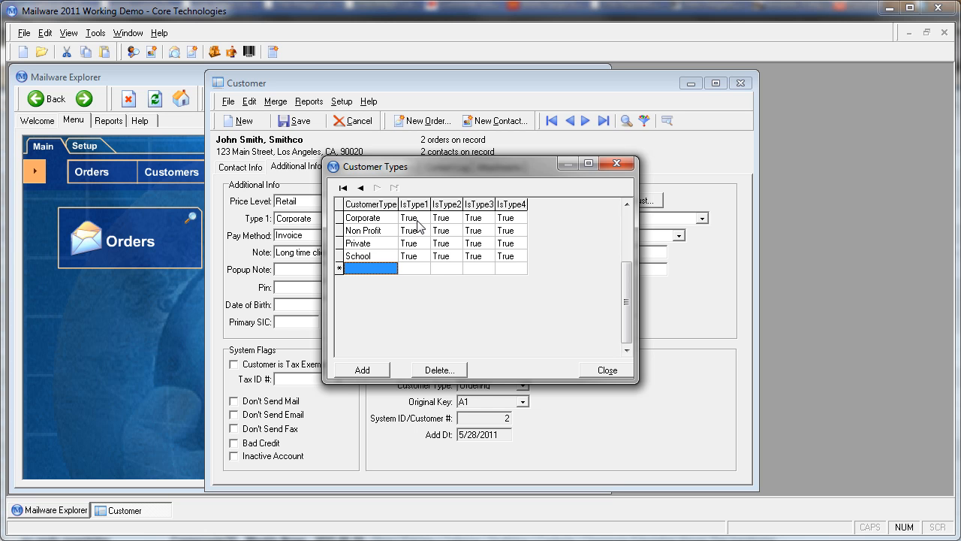
pyautogui.moveTo(435, 166); pyautogui.dragTo(404, 299)
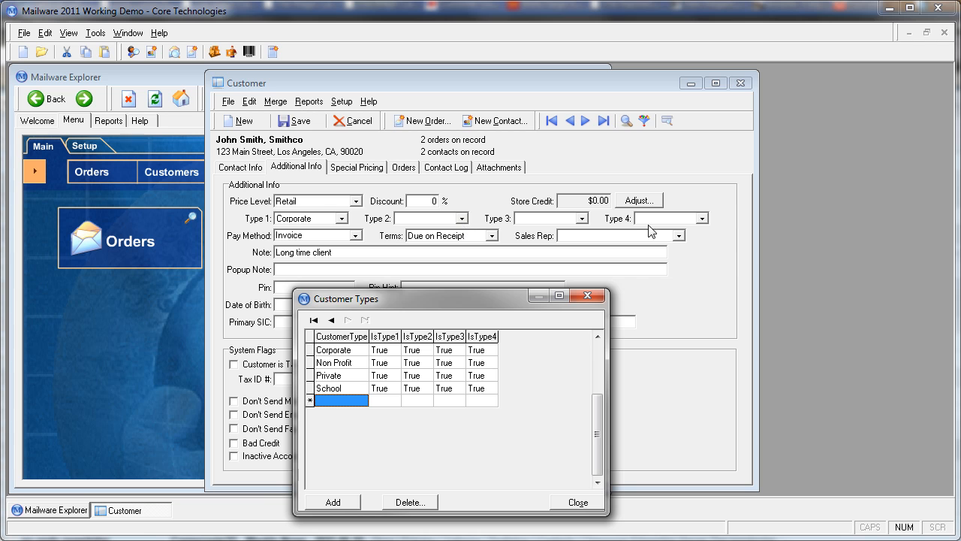
pyautogui.click(587, 296)
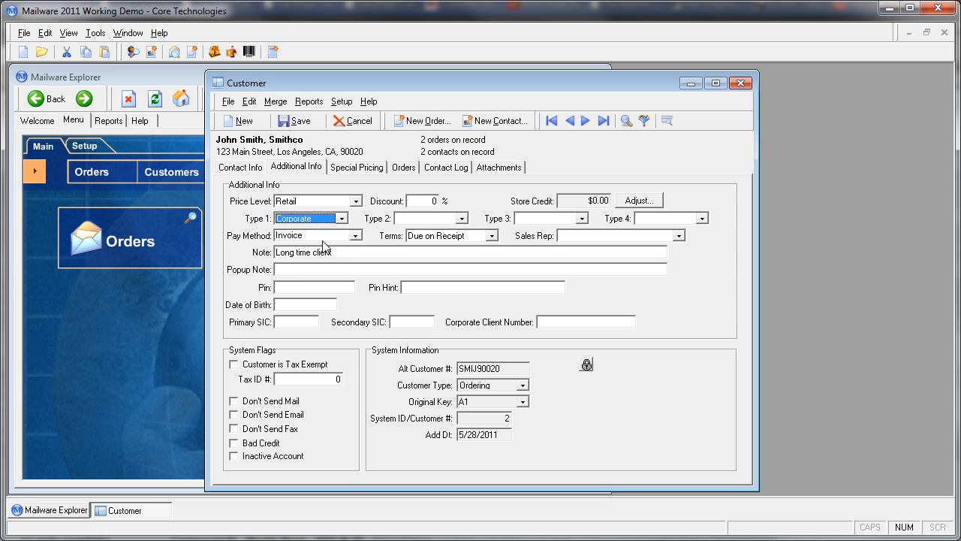
# Review the payment method and terms choices, along with the customer's Note and Popup Note fields
pyautogui.click(357, 237)
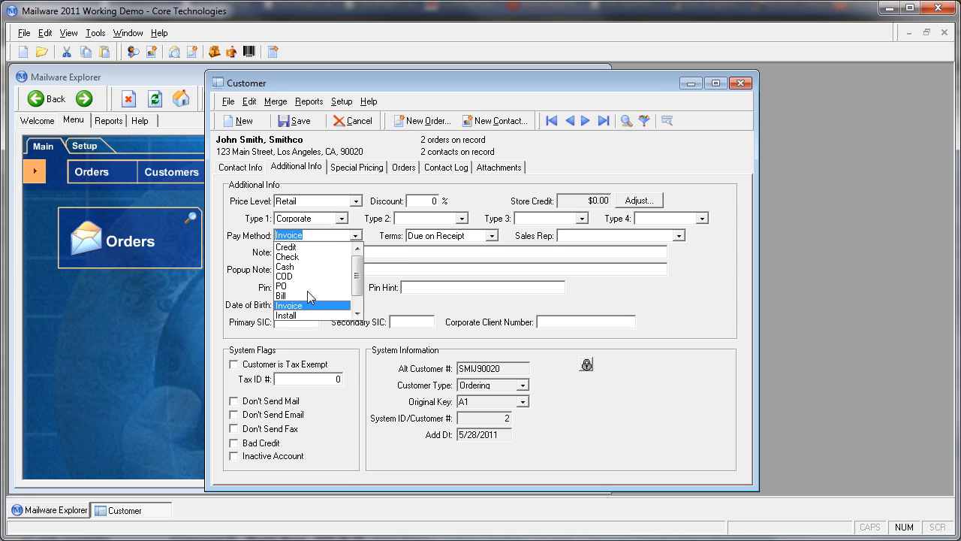
pyautogui.click(372, 233)
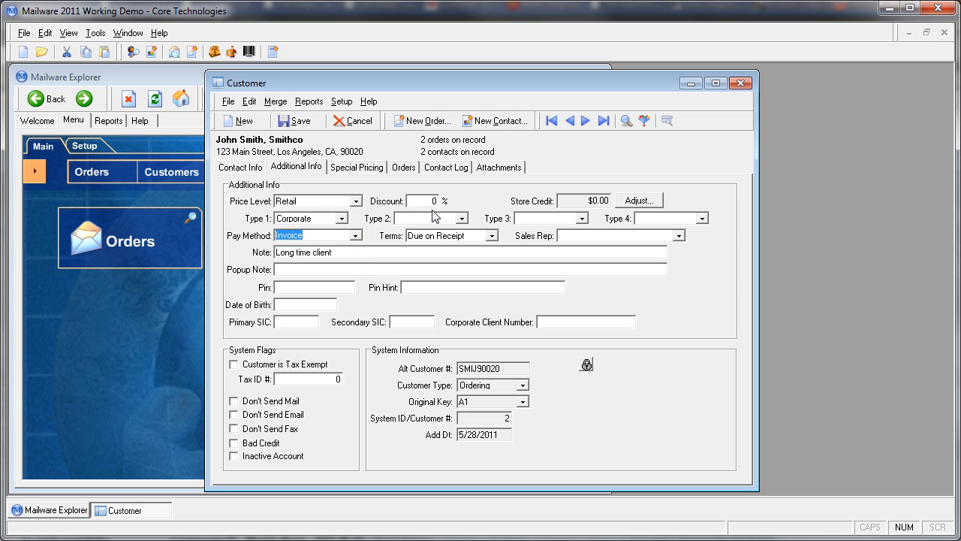
pyautogui.click(493, 237)
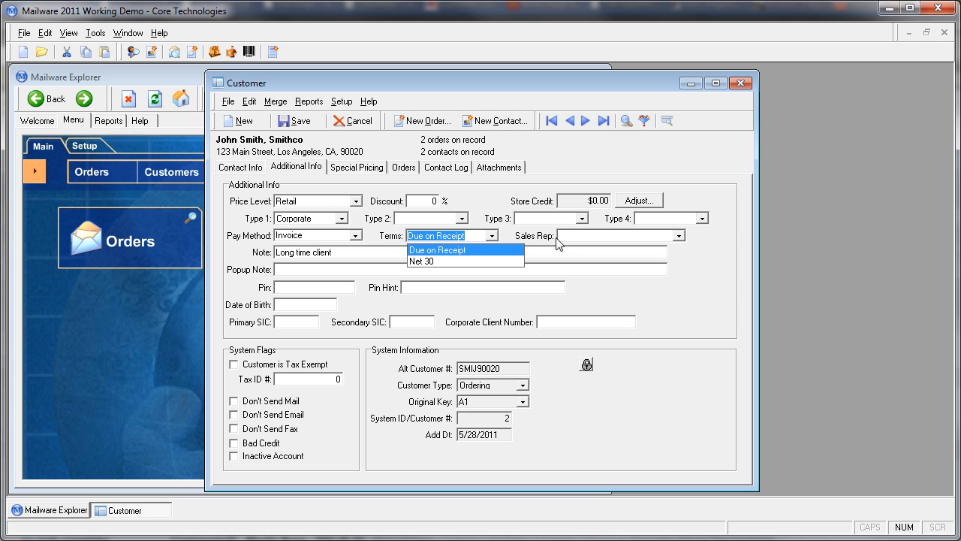
pyautogui.click(688, 296)
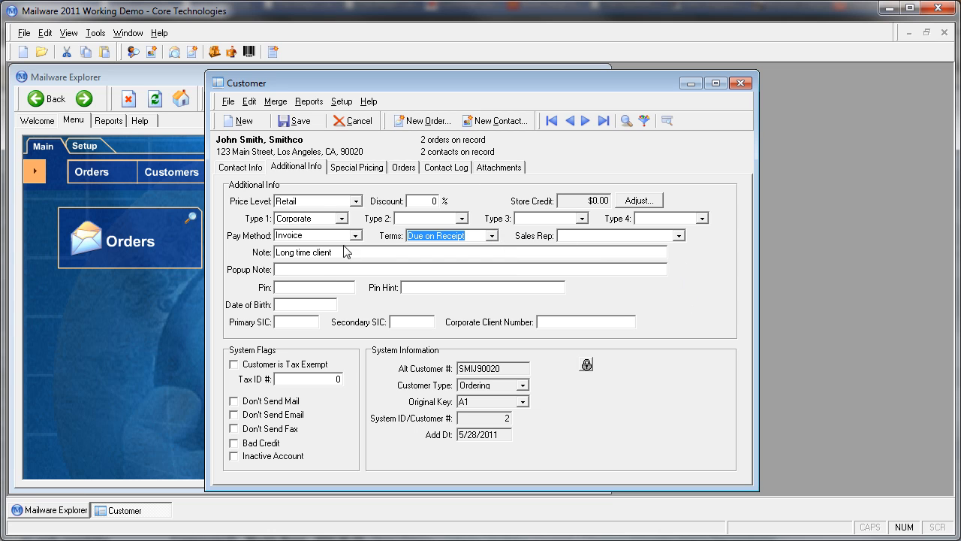
pyautogui.moveTo(339, 255); pyautogui.dragTo(172, 278)
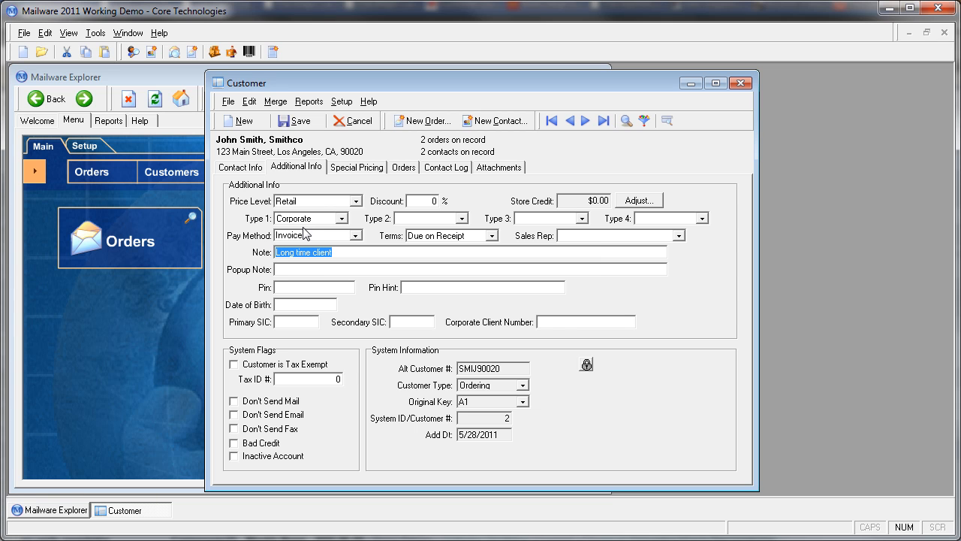
pyautogui.click(294, 269)
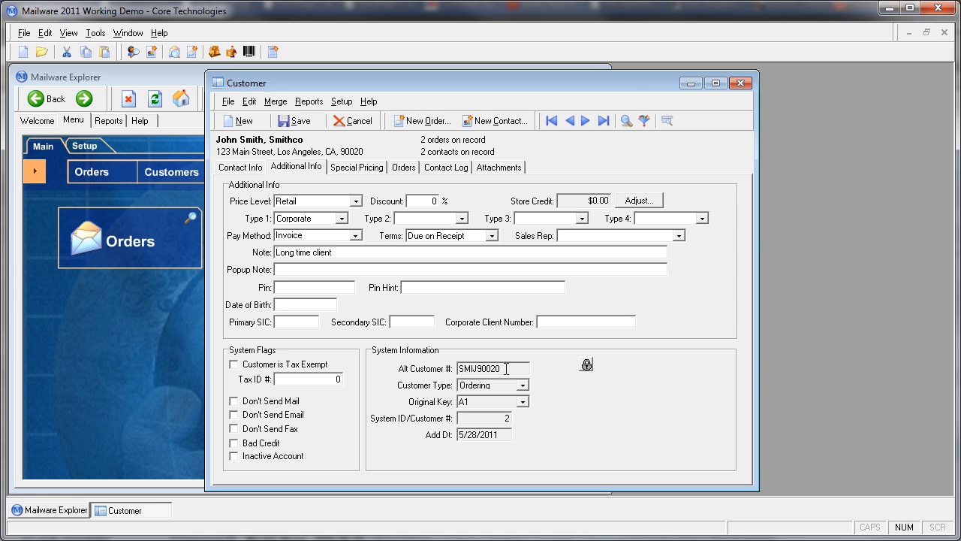
# Examine the system information: alternate customer number, system ID, customer type choices, original key and add date
pyautogui.moveTo(462, 369); pyautogui.dragTo(498, 364)
pyautogui.click(480, 419)
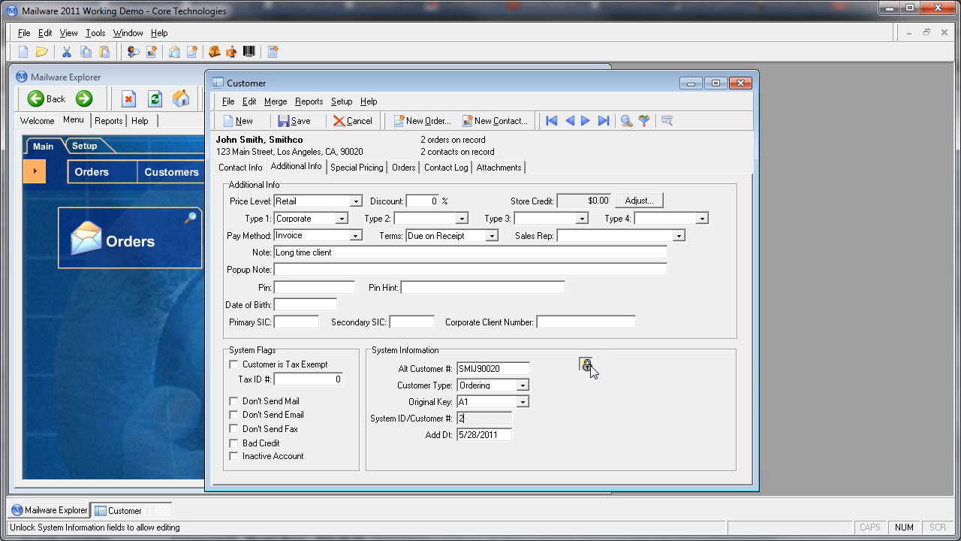
pyautogui.click(522, 384)
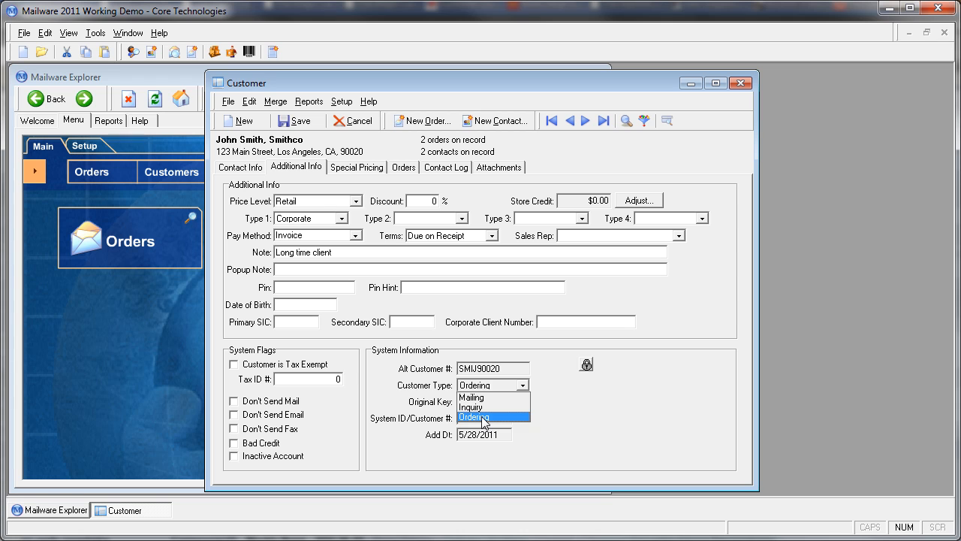
pyautogui.click(588, 401)
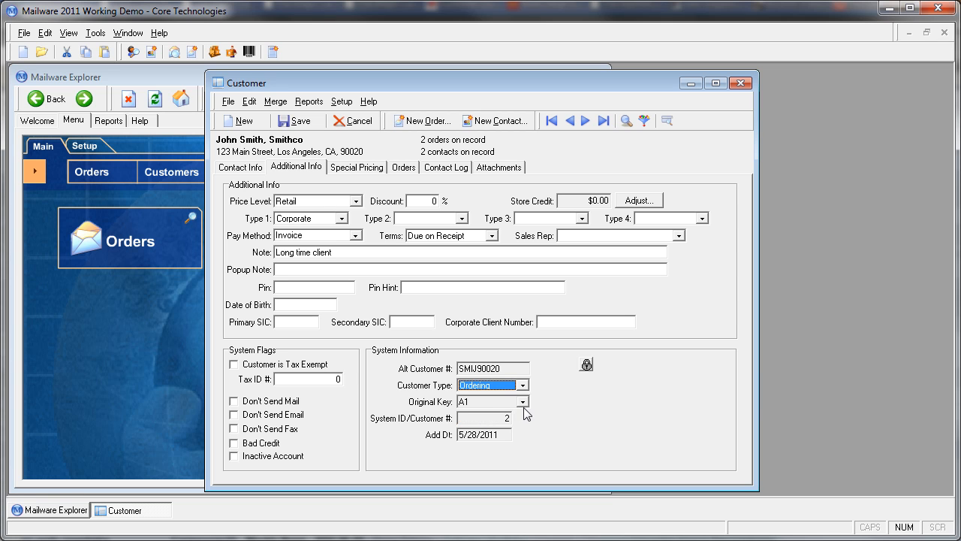
pyautogui.click(523, 402)
pyautogui.click(586, 408)
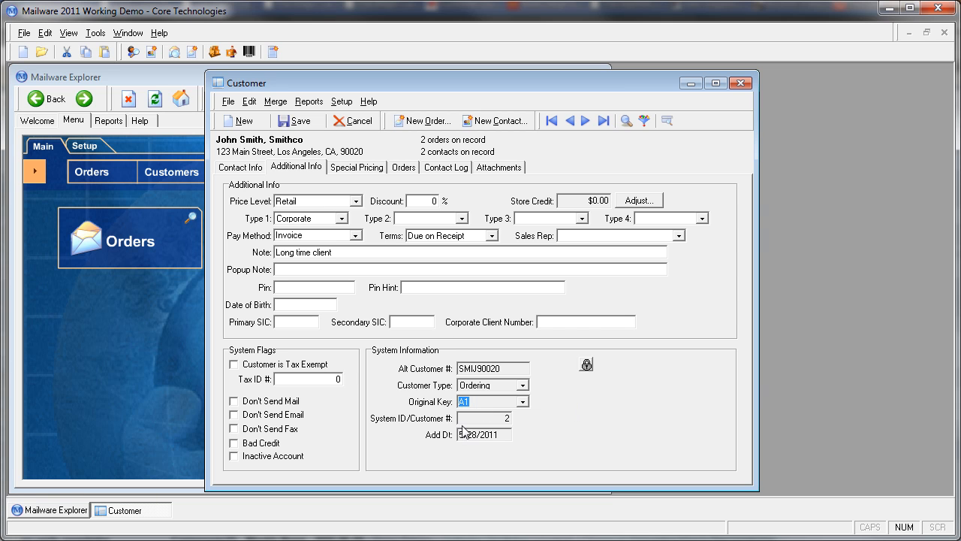
pyautogui.click(498, 431)
# Check the customer's special pricing, and expand both orders in the order history to view their line items
pyautogui.click(363, 169)
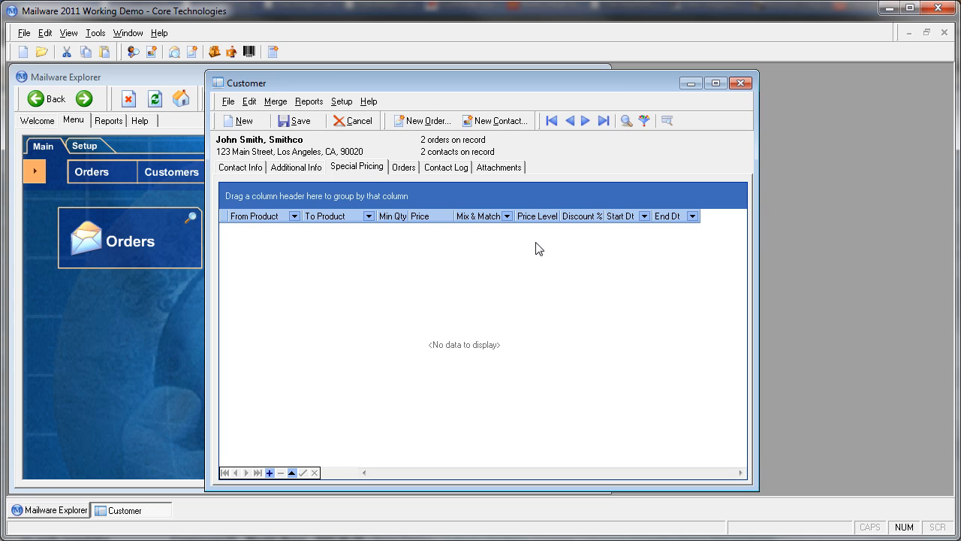
pyautogui.click(406, 168)
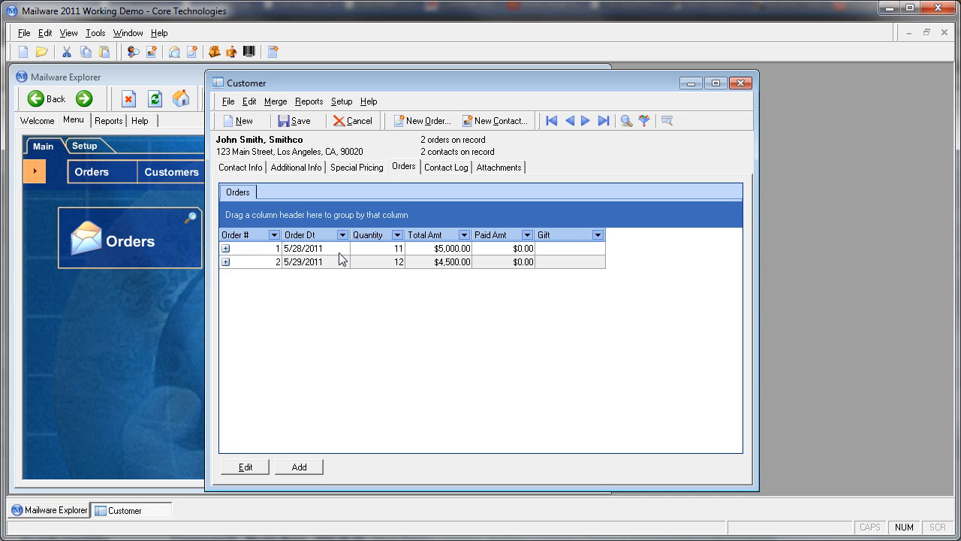
pyautogui.click(225, 248)
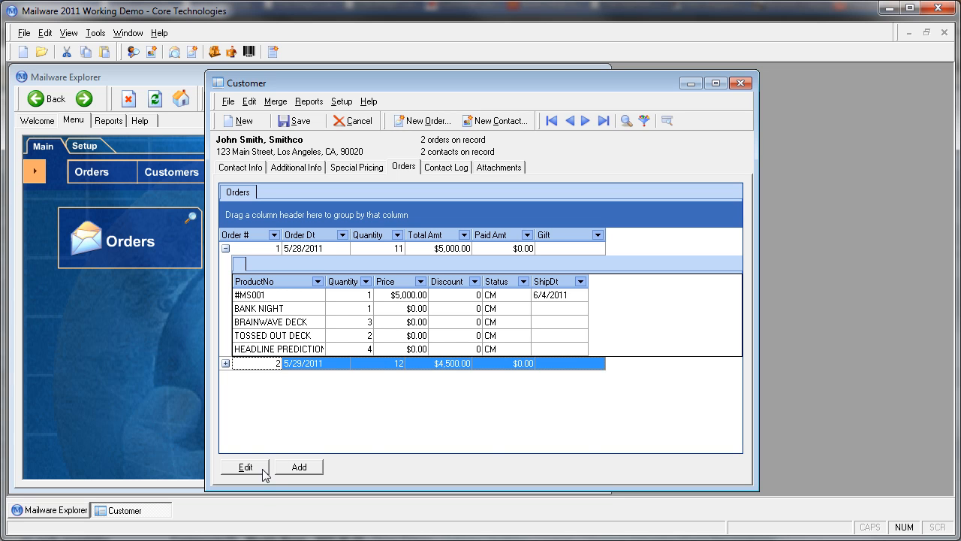
pyautogui.click(225, 364)
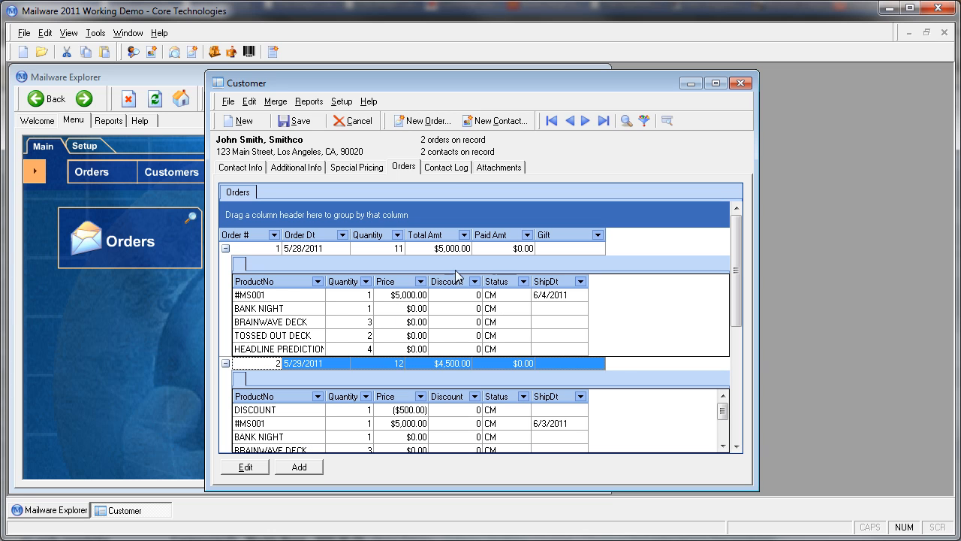
# Open the "Spoke to Client" entry in the customer's contact log for editing and check its tickle date
pyautogui.click(451, 168)
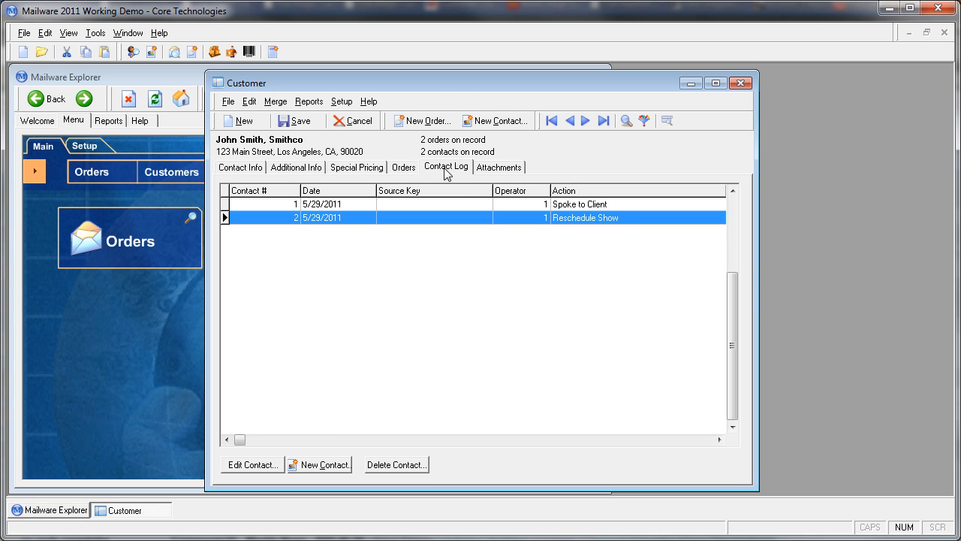
pyautogui.click(405, 206)
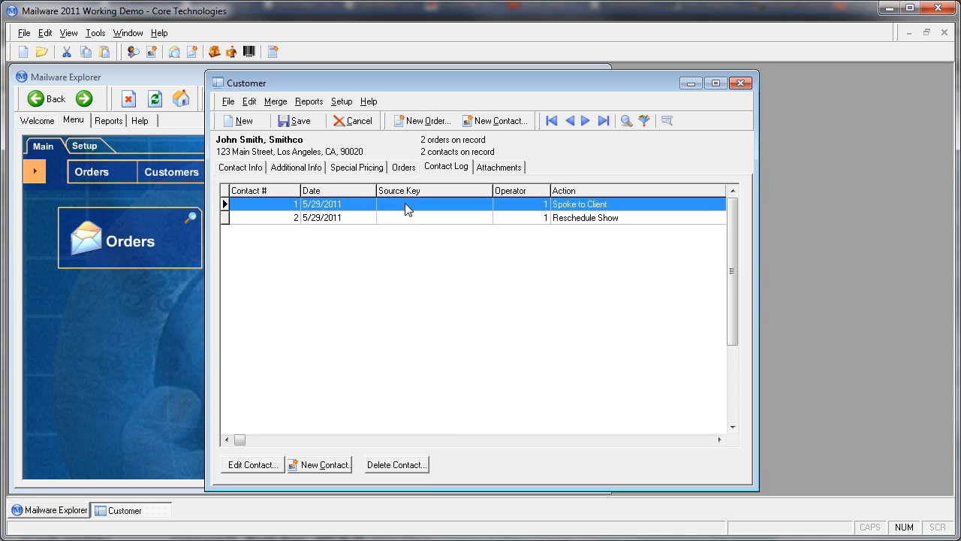
pyautogui.click(276, 466)
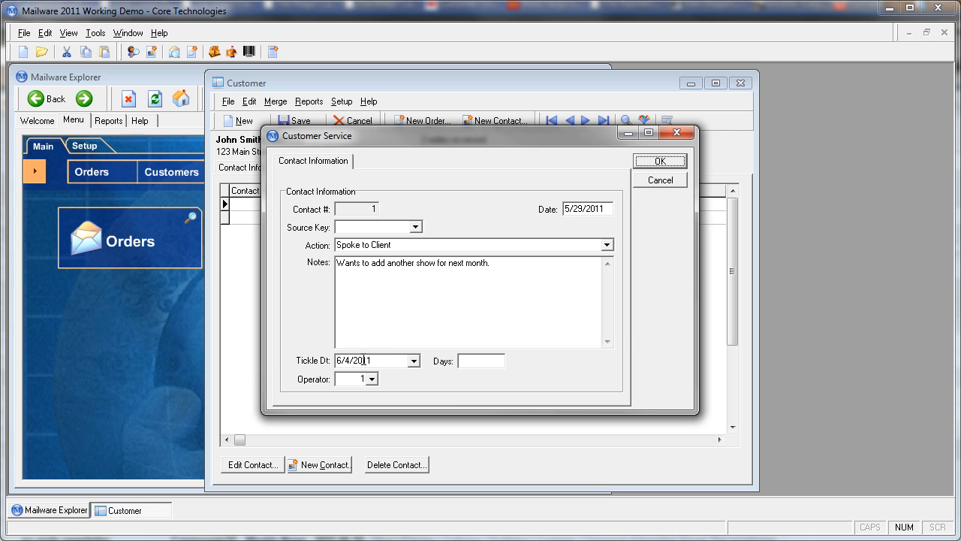
pyautogui.doubleClick(387, 360)
pyautogui.press('Left')
pyautogui.press('Left')
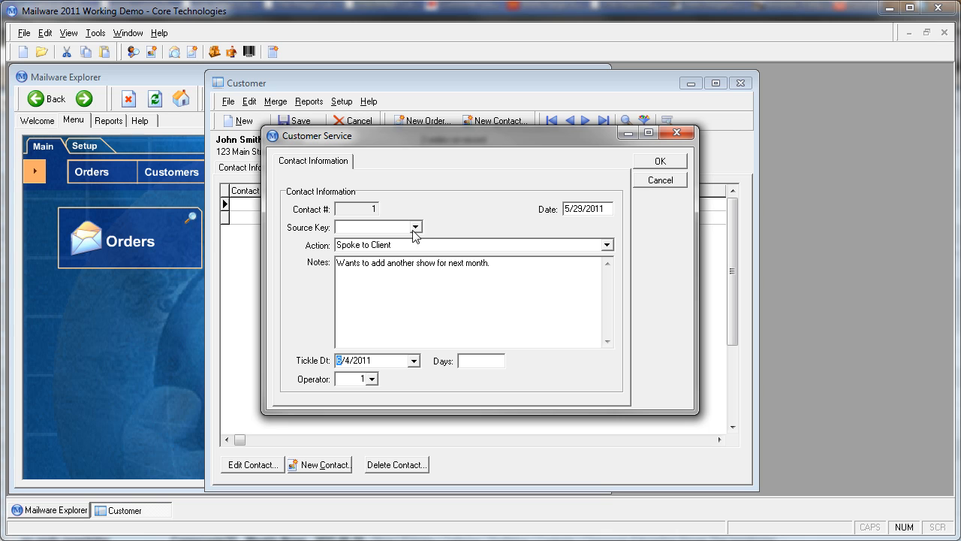
# Set the source key of the "Spoke to Client" contact entry to A1
pyautogui.click(586, 214)
pyautogui.click(416, 227)
pyautogui.click(418, 242)
pyautogui.click(561, 247)
# Review the contact entry's action choices, notes and operator, and save the entry
pyautogui.click(607, 245)
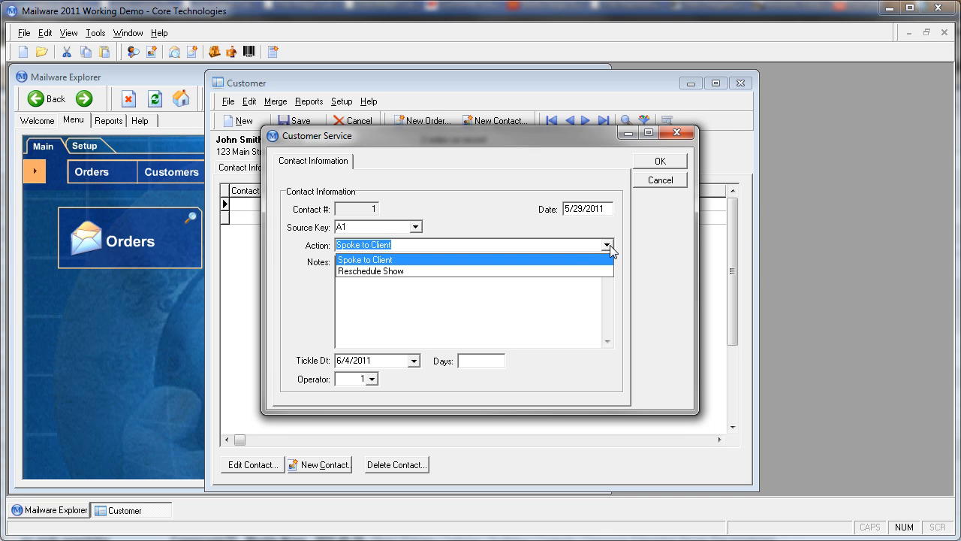
pyautogui.click(517, 232)
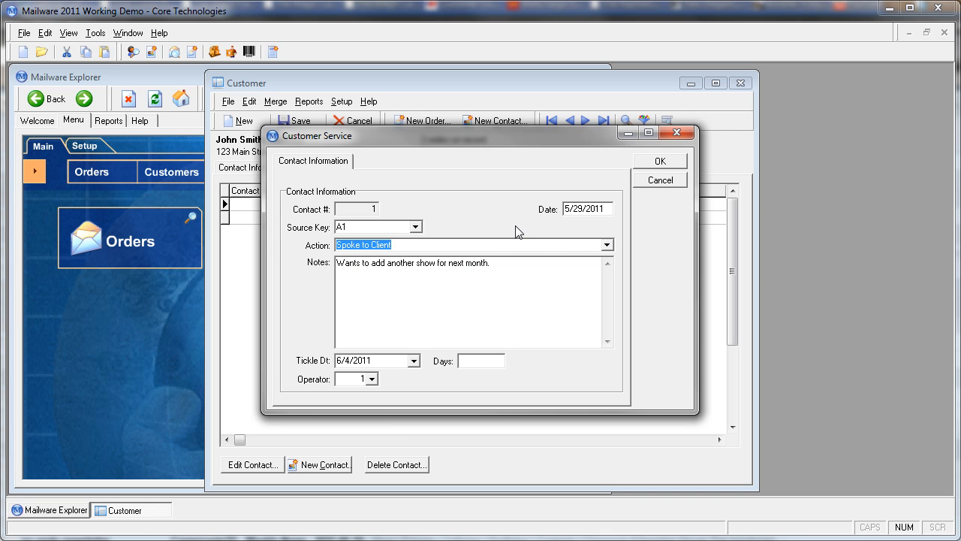
pyautogui.moveTo(430, 271); pyautogui.dragTo(436, 271)
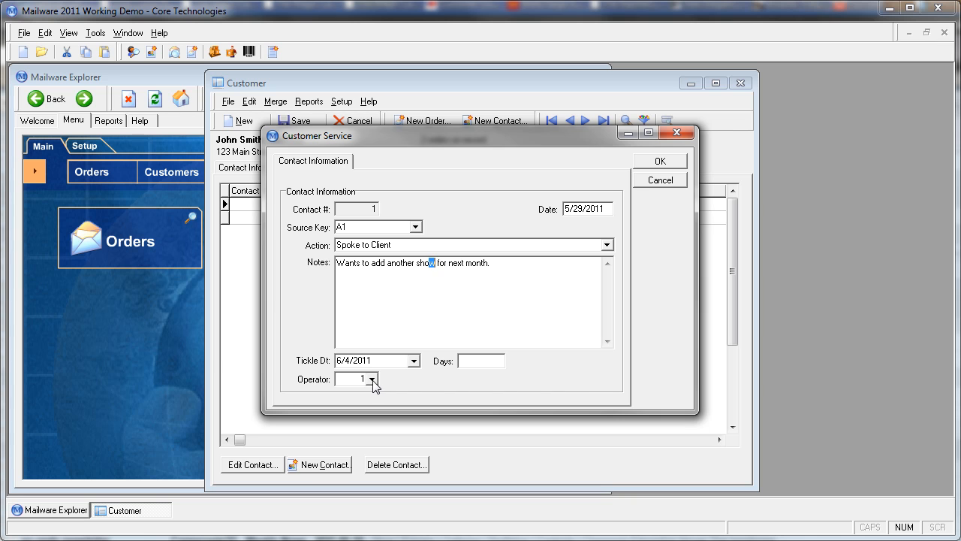
pyautogui.click(373, 380)
pyautogui.click(662, 164)
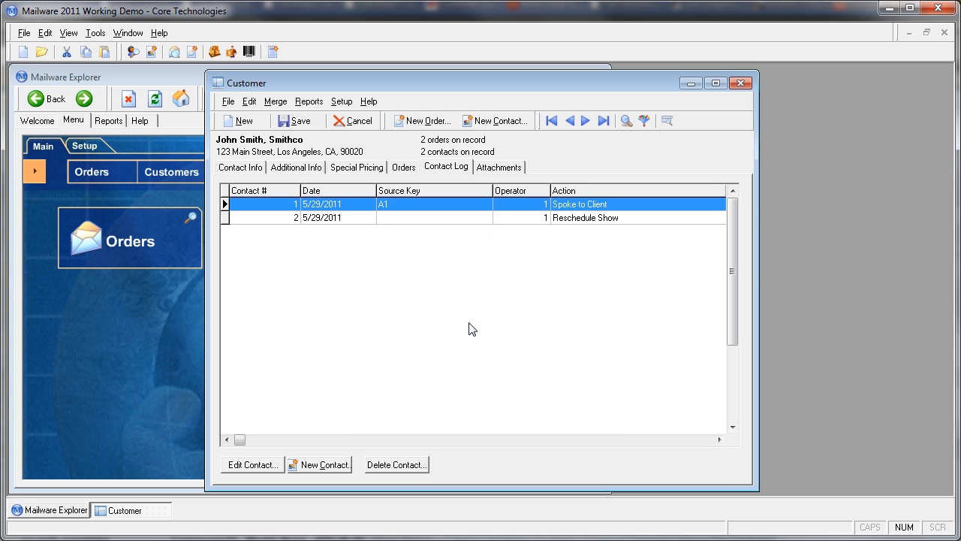
# Show the files attached to the customer record
pyautogui.click(515, 170)
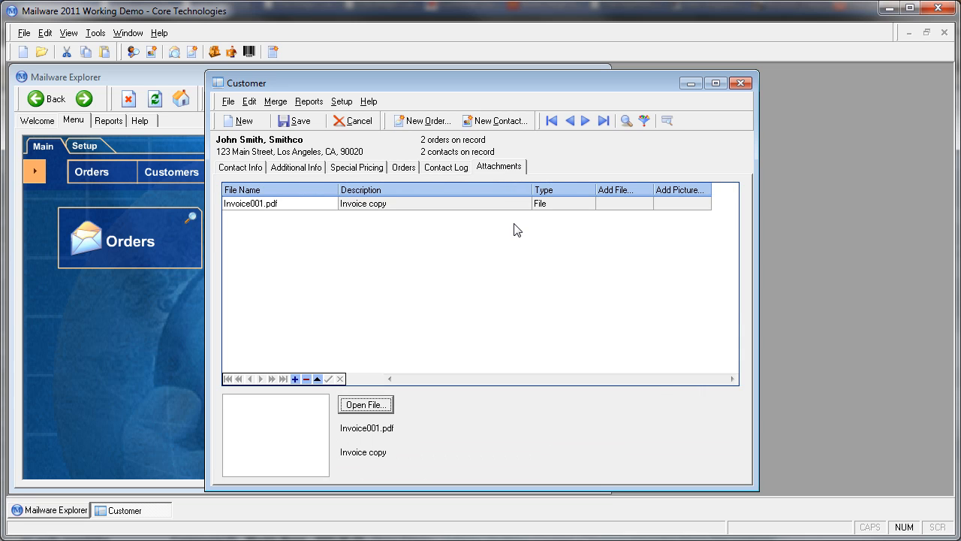